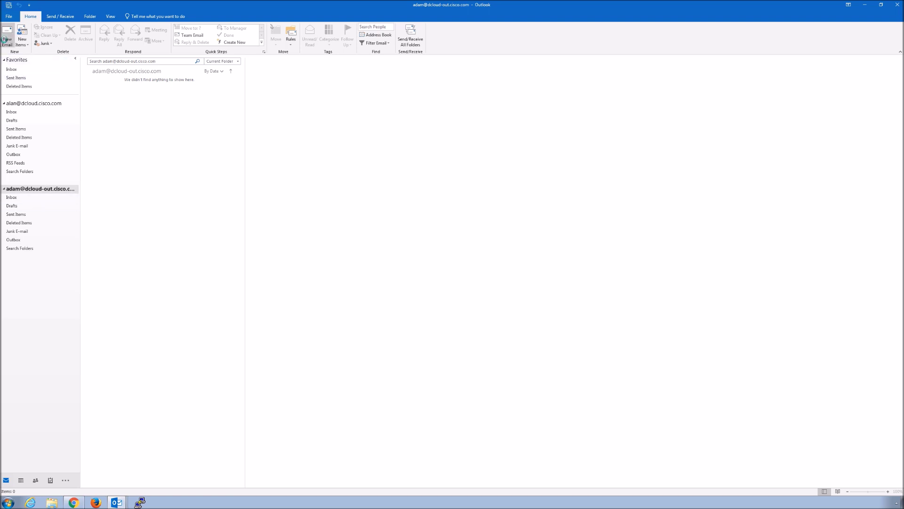
click(6, 39)
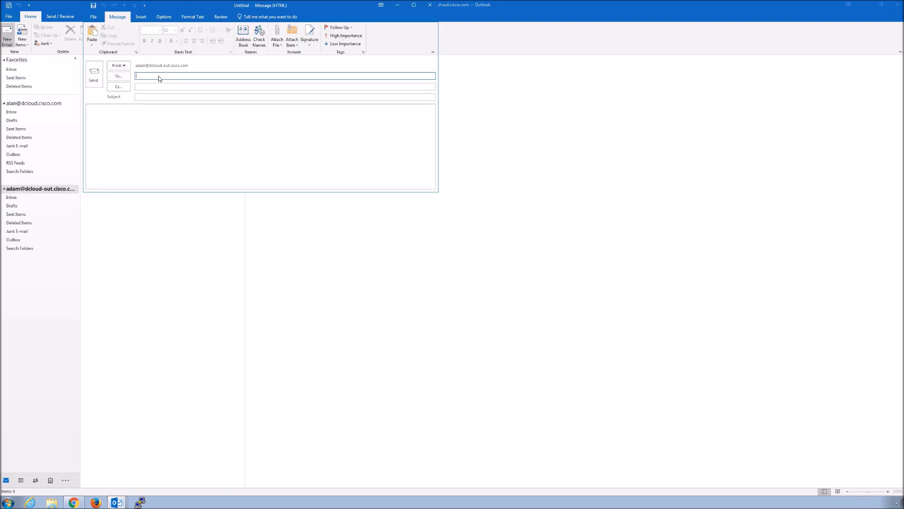
text(ala)
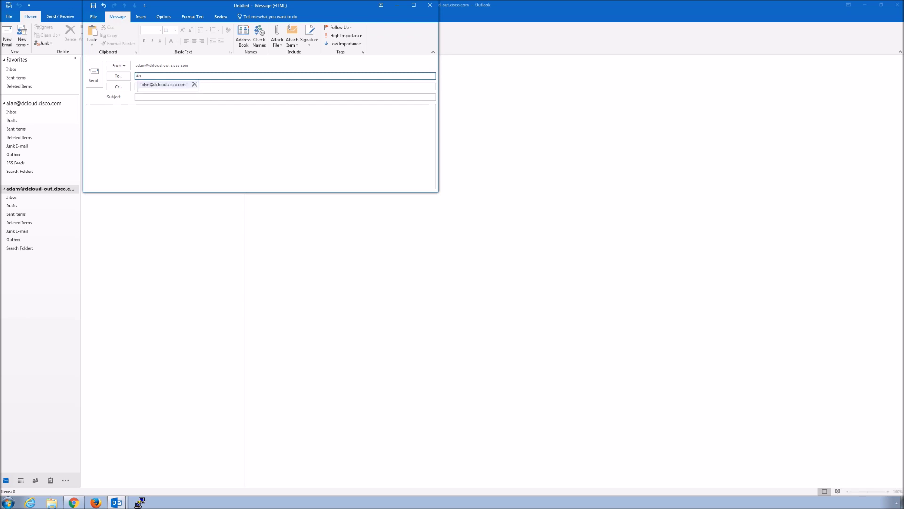
text(n)
key(Return)
key(Tab)
key(Tab)
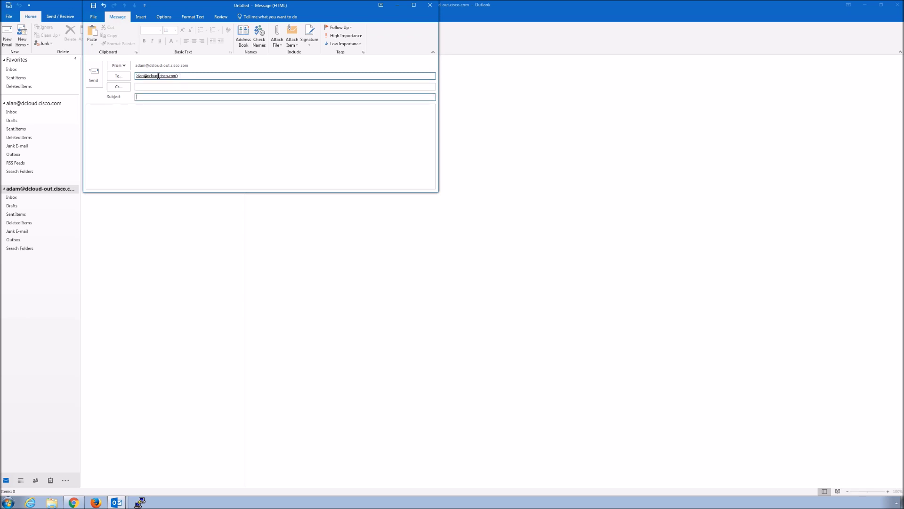
text(New Website Launch)
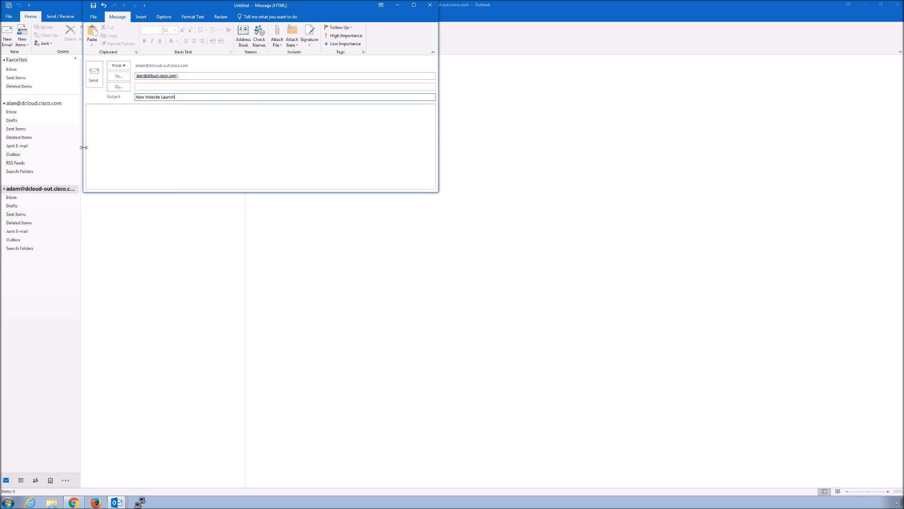
key(Tab)
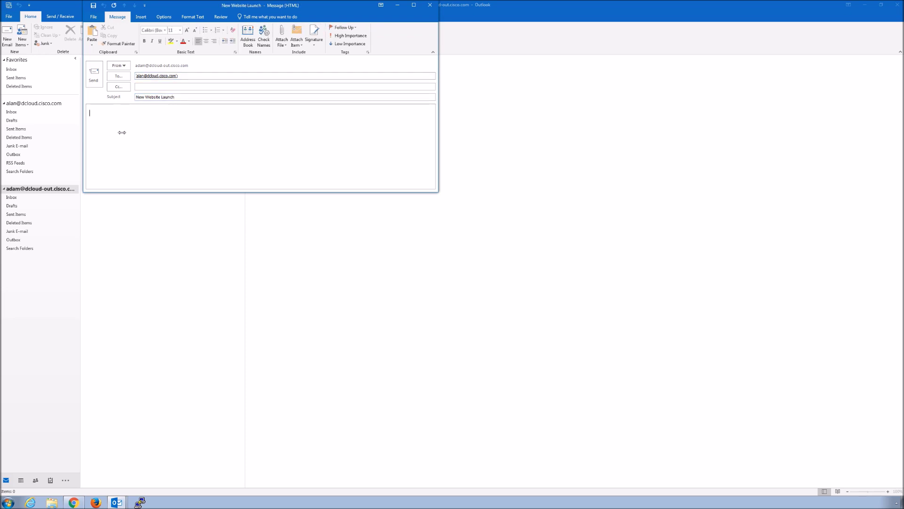
text(Hi Alan,  We've updated our website, be sure to visit us. www.ihaveabadreputation.com  Regards,)
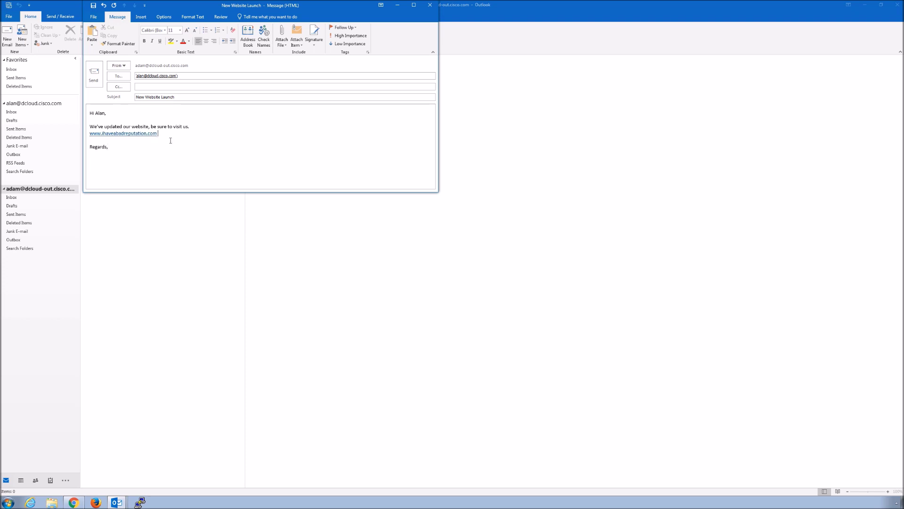
click(93, 78)
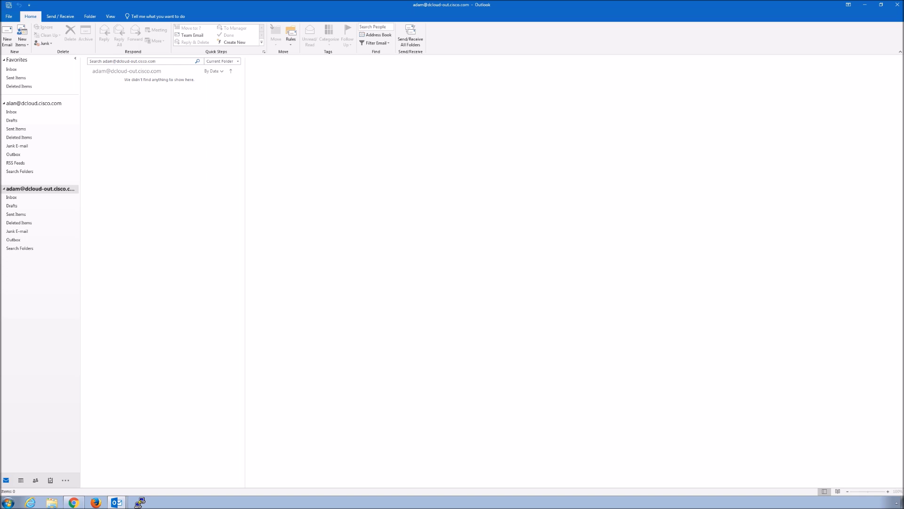
- Receive the test message in the second account's Inbox and open its bad-reputation link
click(57, 18)
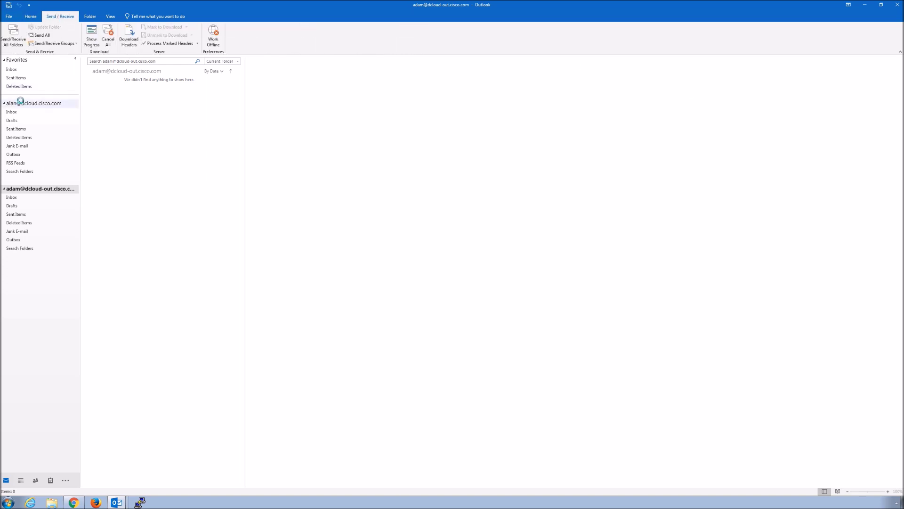
click(22, 102)
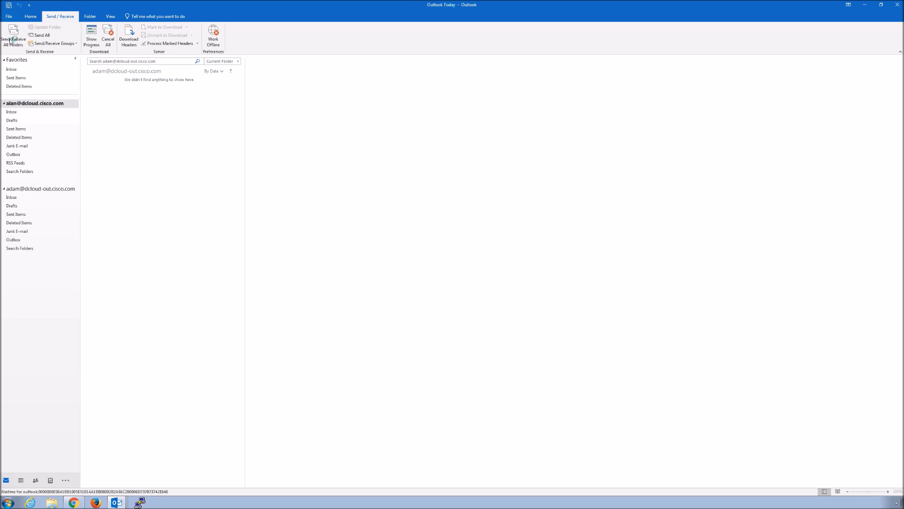
click(11, 41)
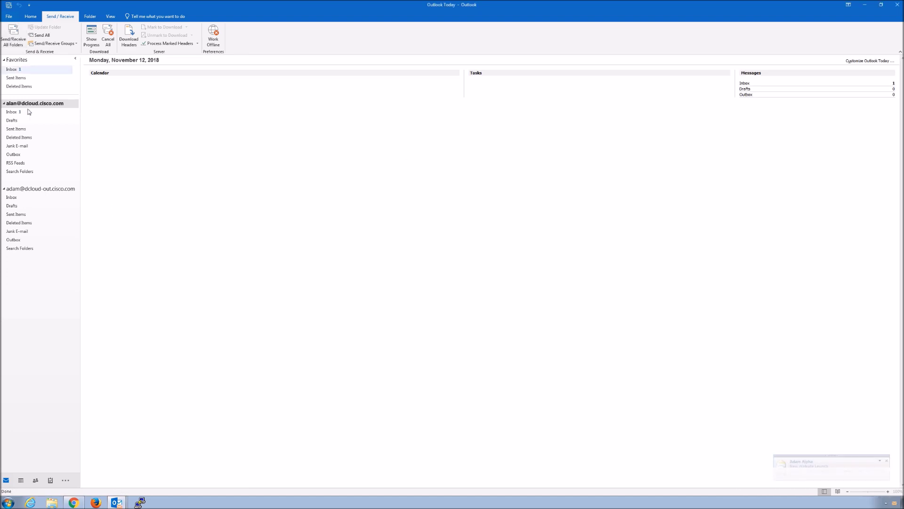
click(12, 115)
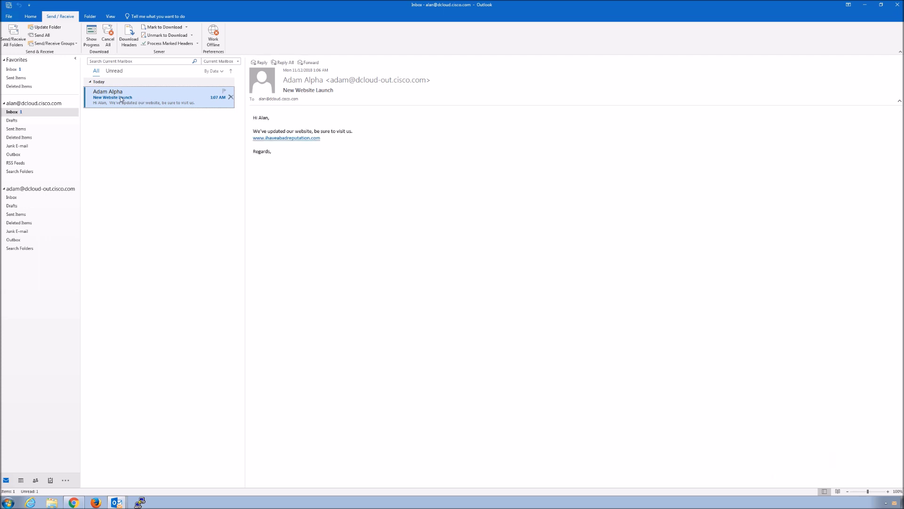
click(287, 138)
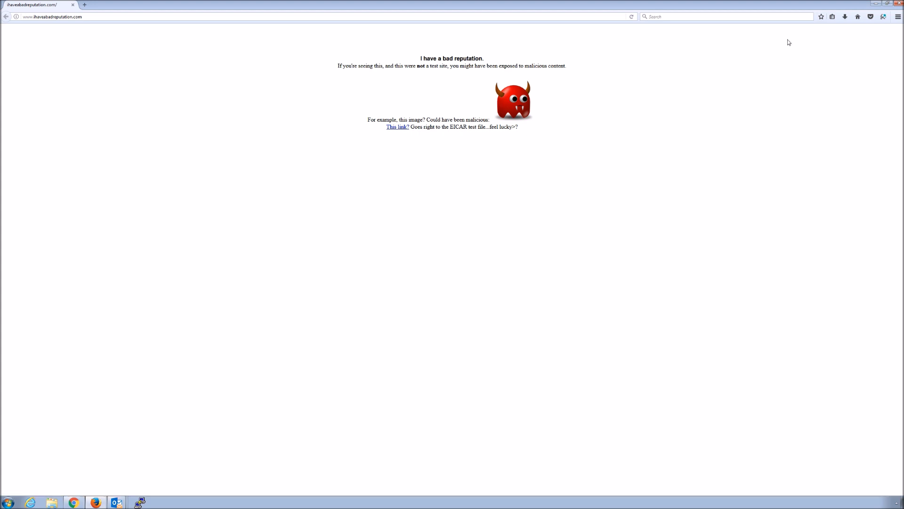
click(901, 6)
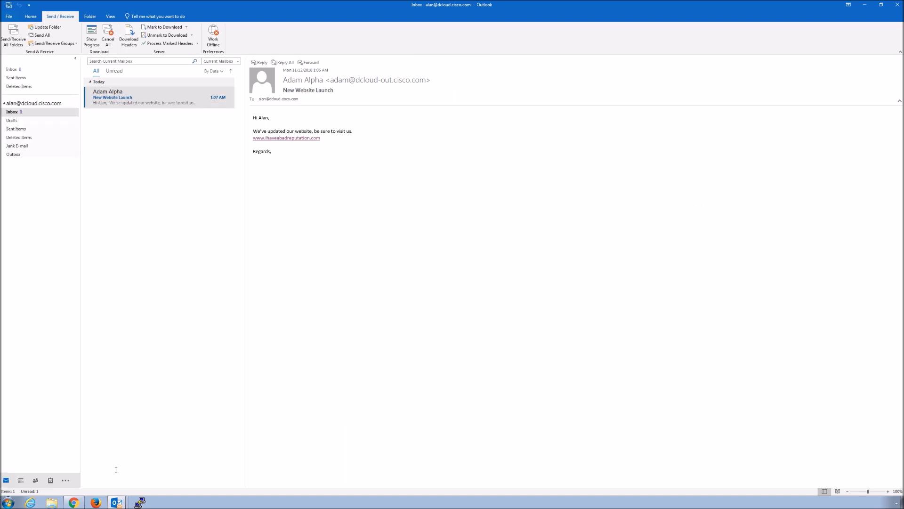
- Go to Mail Policies > Incoming Content Filters in the Chrome appliance page
click(74, 503)
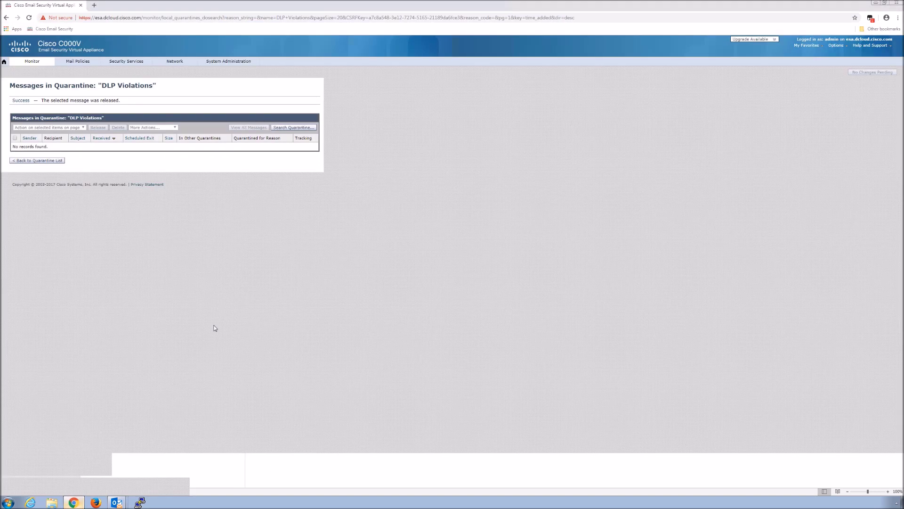
click(80, 65)
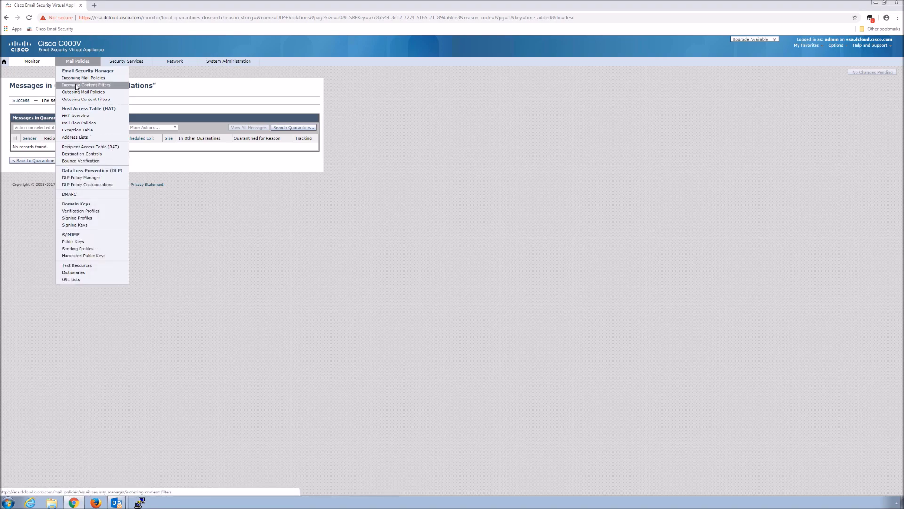
click(77, 85)
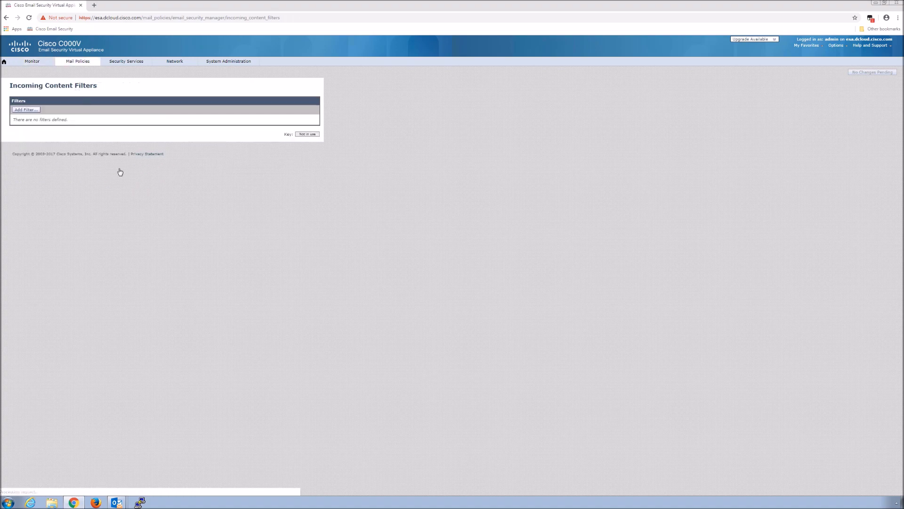
- Start a new incoming content filter named URL_Filter
click(28, 111)
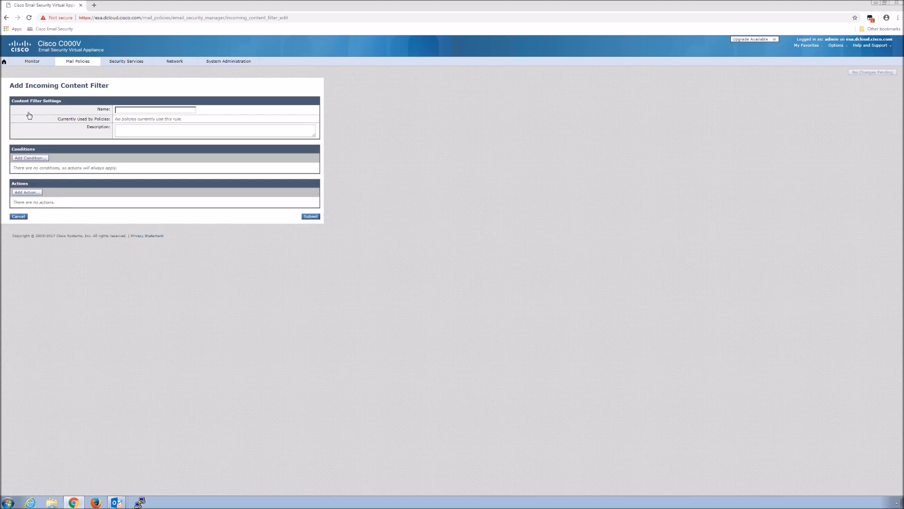
click(139, 109)
text(URL_Filter)
- Add a URL Reputation action redirecting malicious URLs to Cisco Security Proxy
click(30, 193)
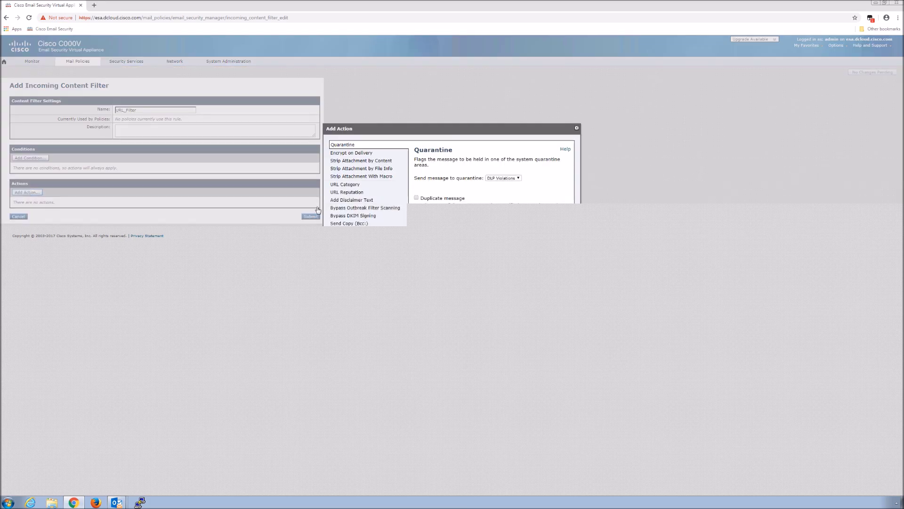
click(356, 193)
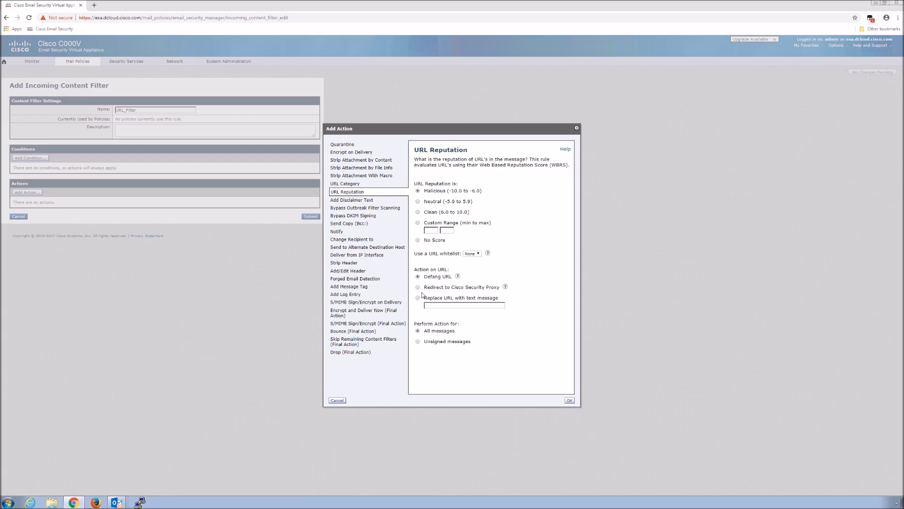
click(505, 288)
mouse_move(506, 289)
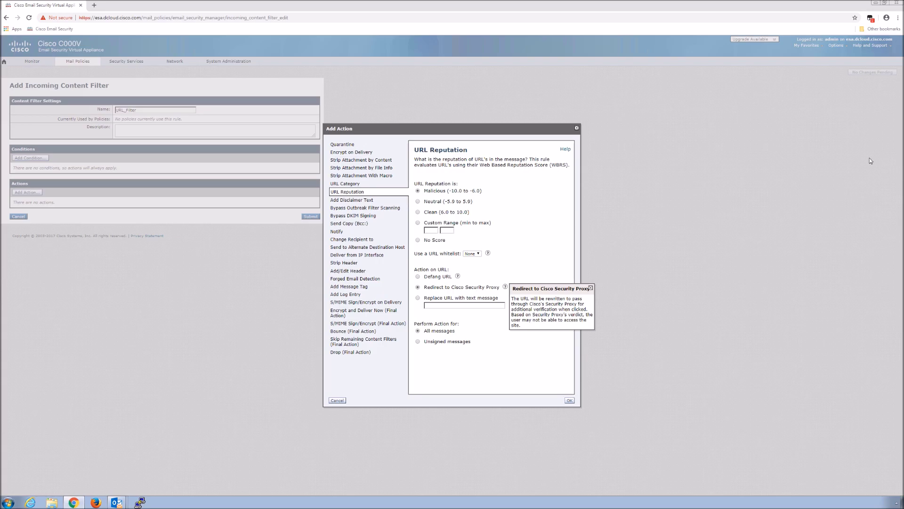
click(569, 400)
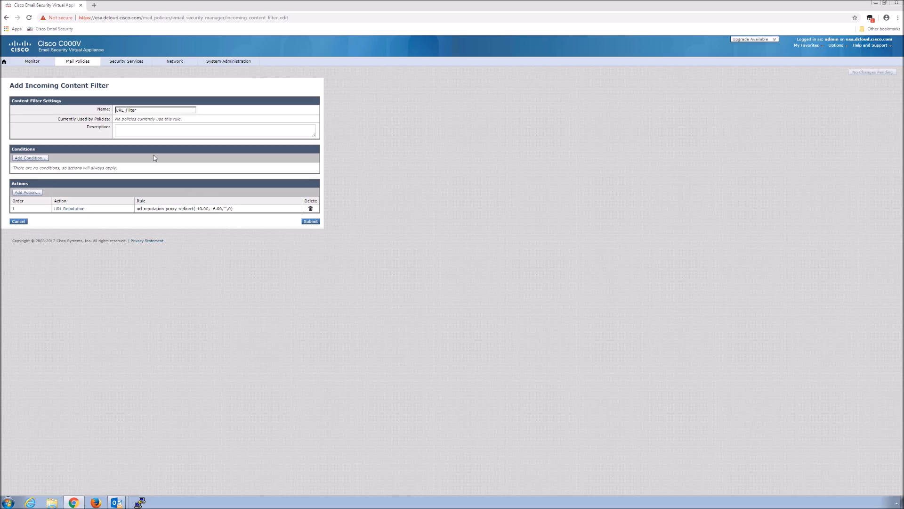
- Give URL_Filter the description 'Redirect to Cisco Security Proxy' and submit it
click(126, 128)
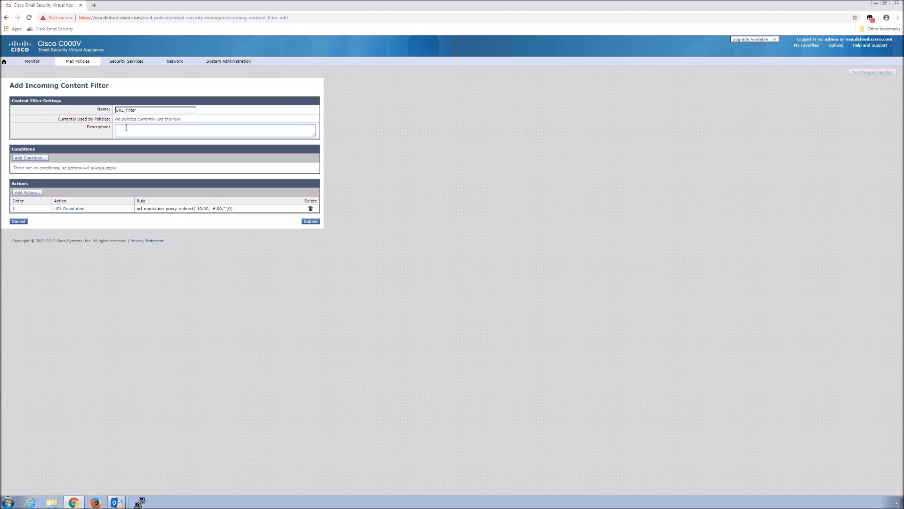
text(Red)
text(irec)
text(t)
text(t)
text( to)
text( Cisco Se)
key(shift+Left)
key(shift+Left)
key(shift+Left)
key(shift+Left)
key(shift+Left)
key(shift+Left)
key(shift+Left)
key(shift+Left)
key(shift+Left)
key(shift+Left)
key(shift+Left)
key(shift+Left)
key(shift+Left)
key(shift+Left)
key(shift+Left)
key(shift+Left)
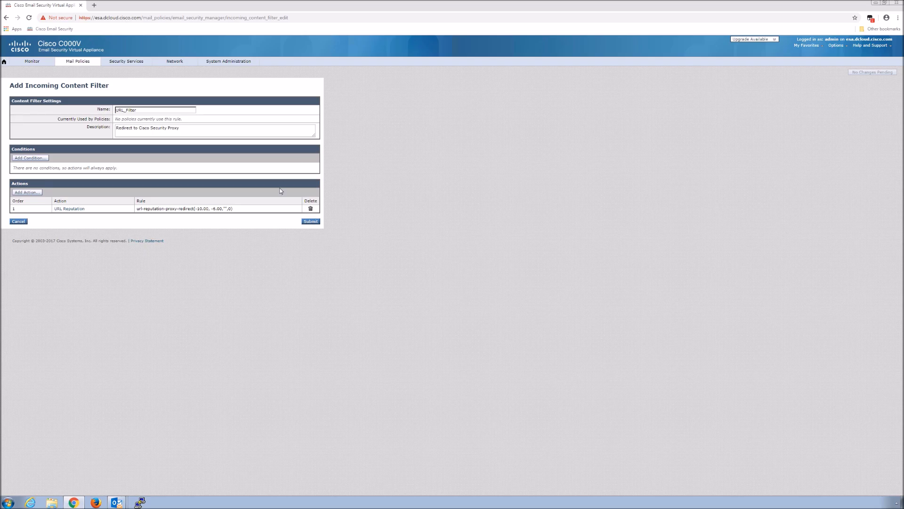
click(310, 222)
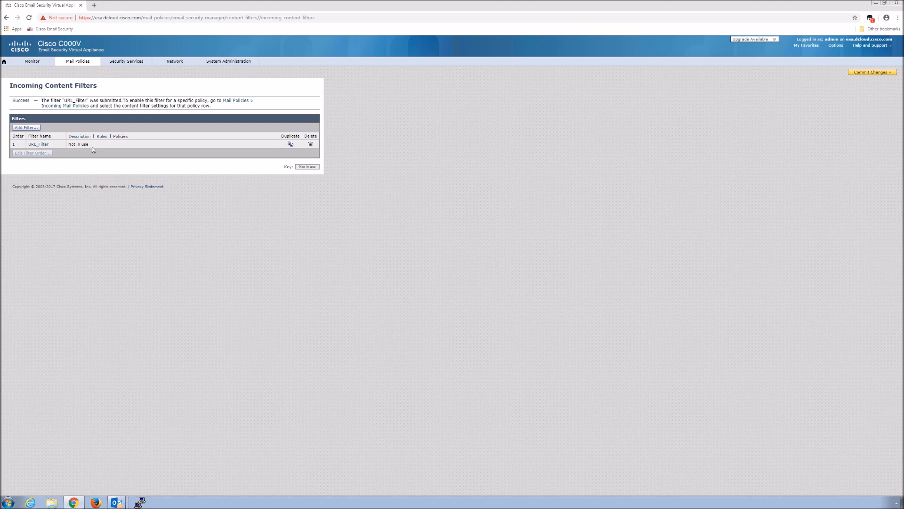
- Commit the changes with comment 'Redirect to Cisco Security Proxy for Malicious URL', fixing the misspelling
click(875, 73)
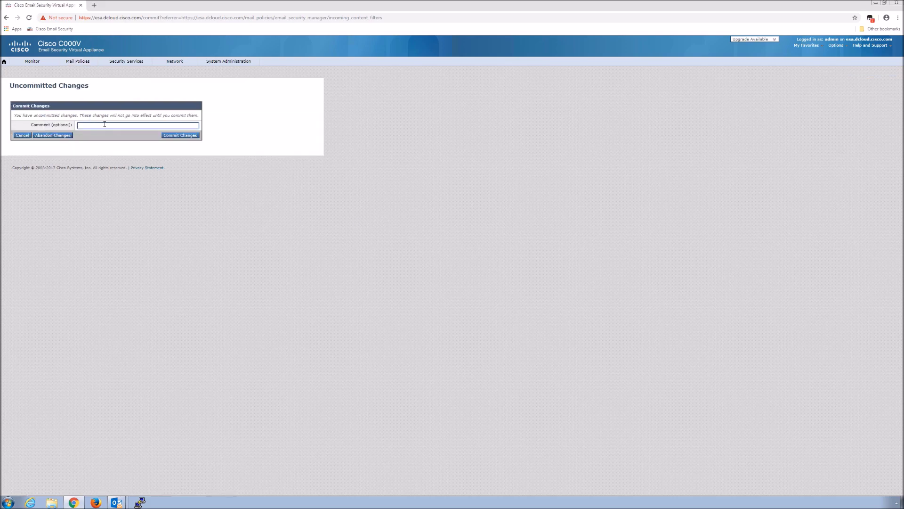
click(106, 127)
text(Redirect to Cisco Security Proxy)
text(for Malicoious URL)
right_click(156, 126)
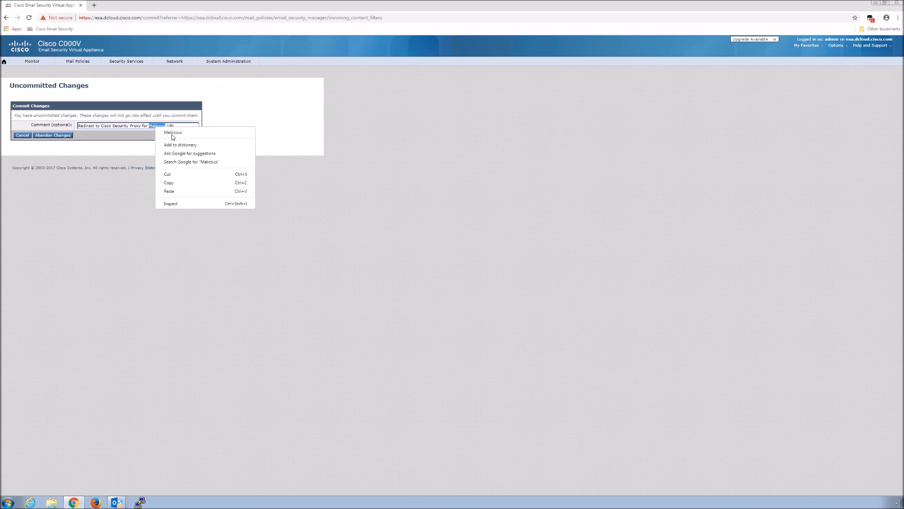
click(173, 134)
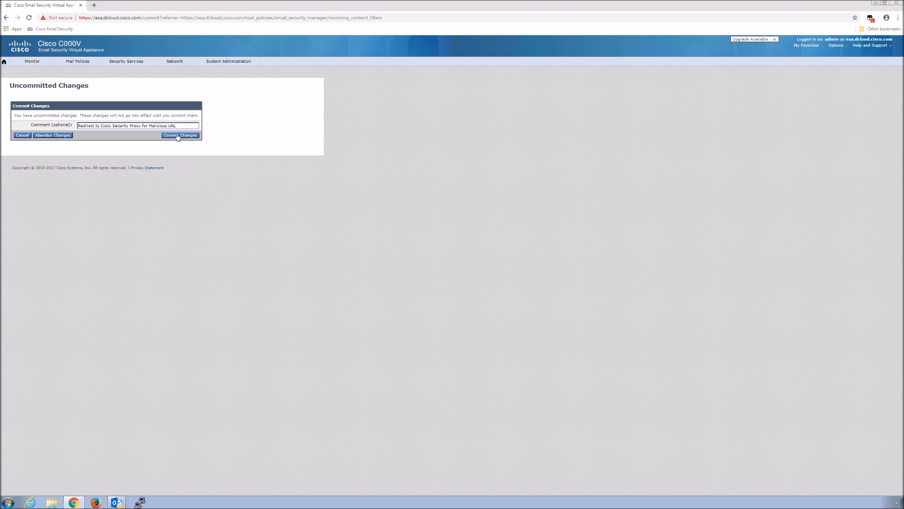
click(178, 136)
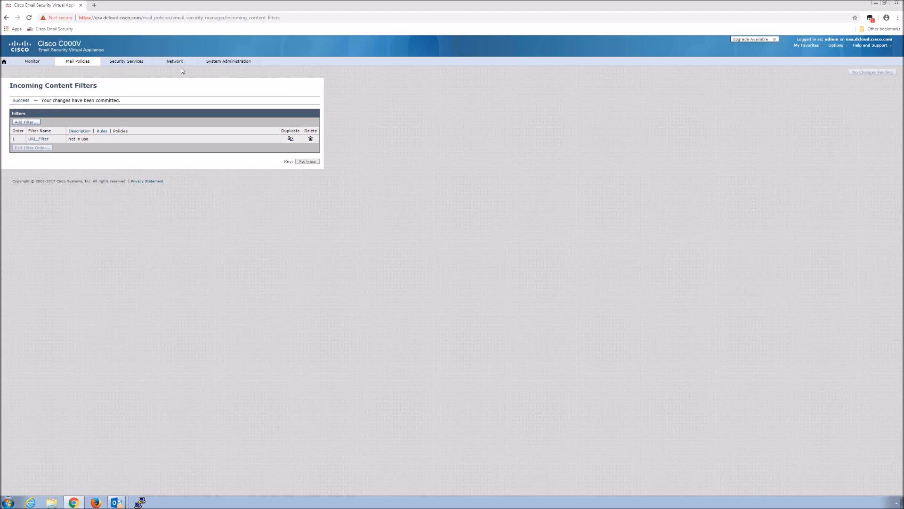
- Enable URL_Filter in the Default Policy's incoming content filters and submit
click(77, 63)
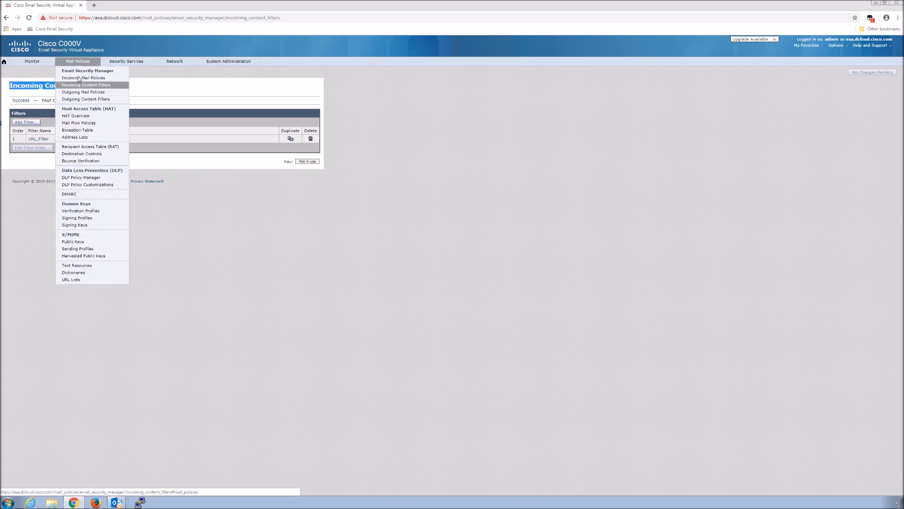
click(78, 78)
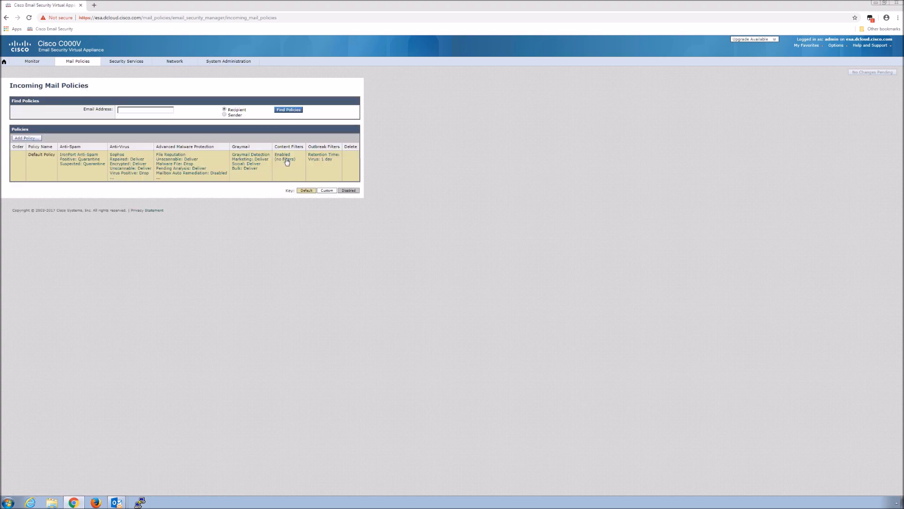
click(286, 159)
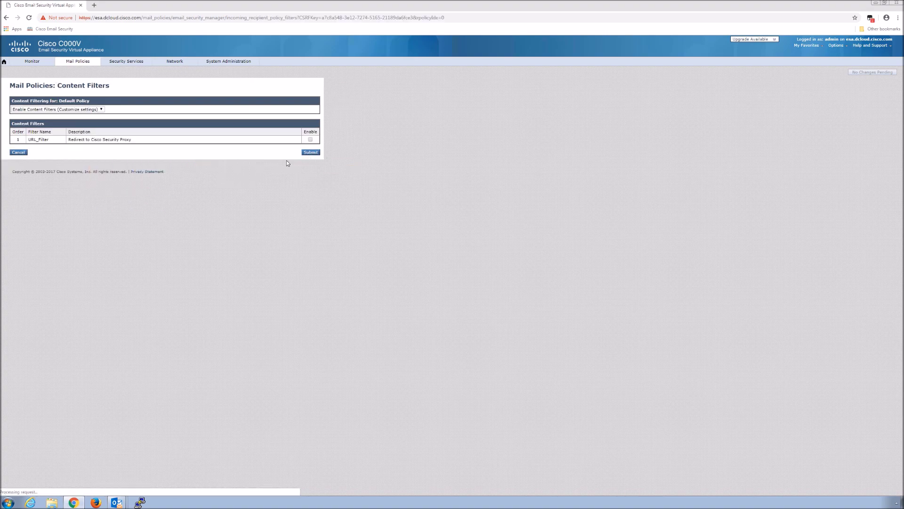
click(311, 140)
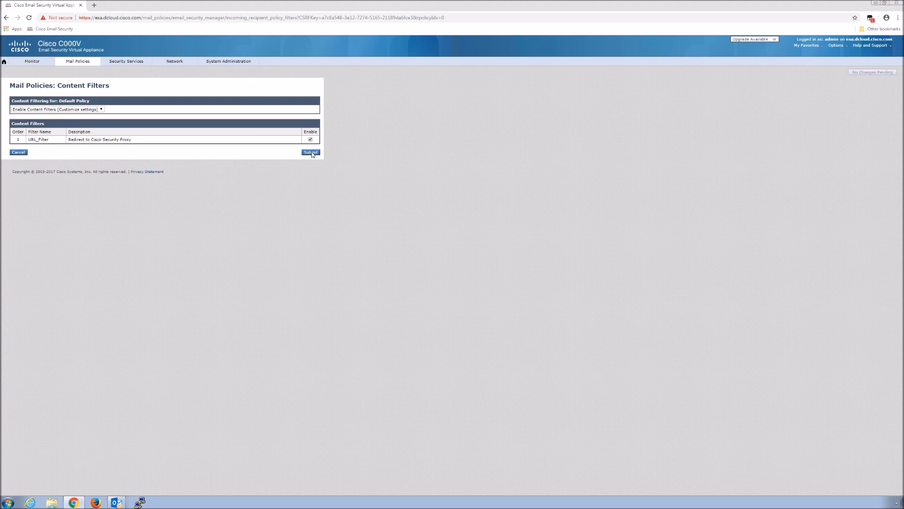
click(311, 153)
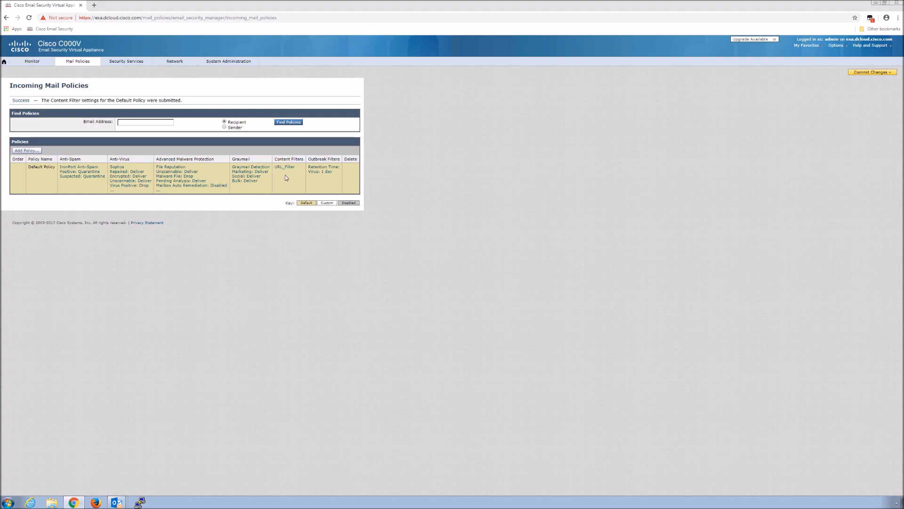
- Commit with the comment 'Applied URL Content Filtering to default incoming policy'
click(873, 74)
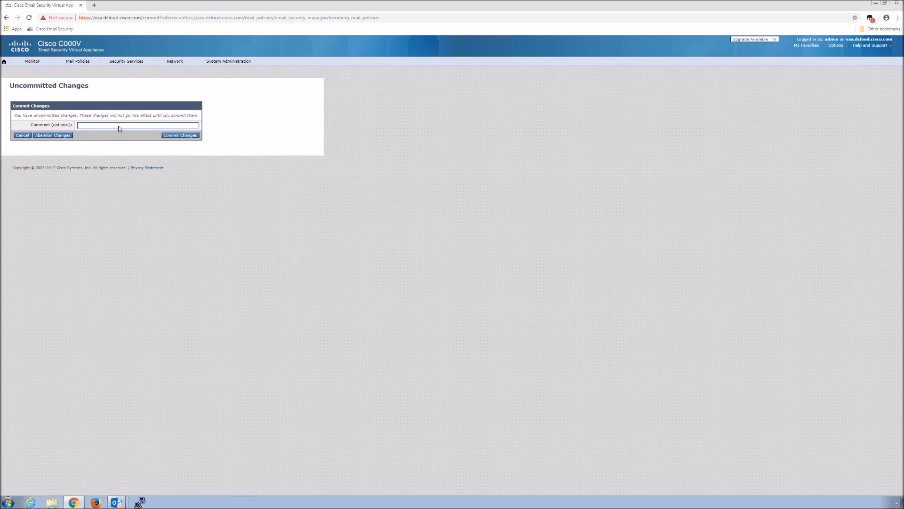
text(Applied URL Content Filtering to default incoming policy)
click(181, 136)
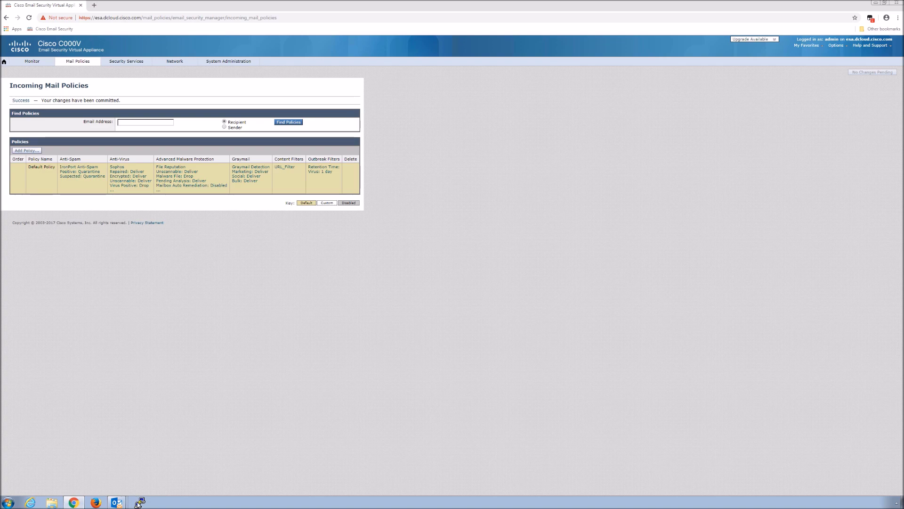
- Log in as admin to the appliance through the saved Cisco Email Security PuTTY session
click(141, 502)
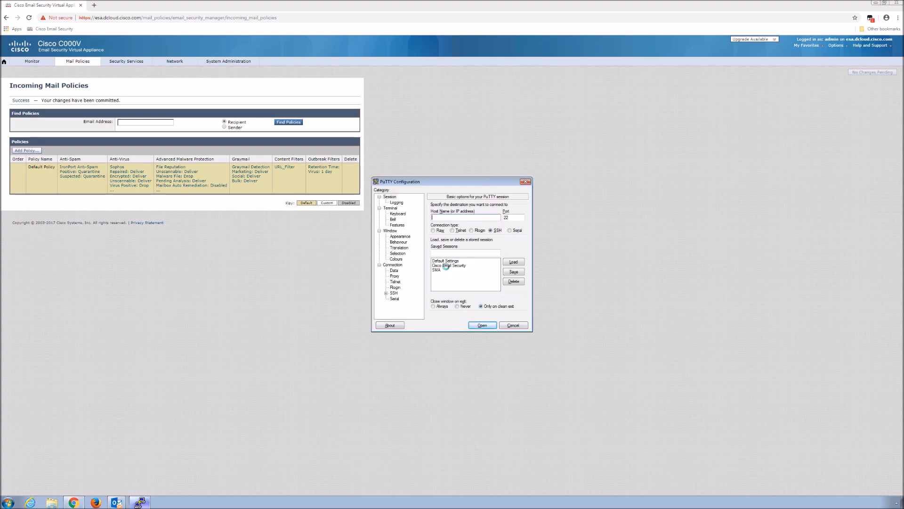
double_click(450, 266)
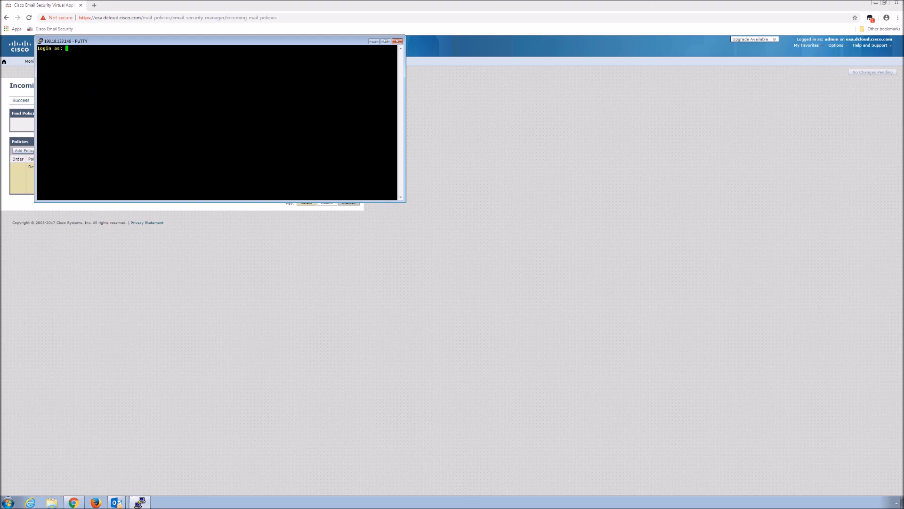
text(admin)
key(Return)
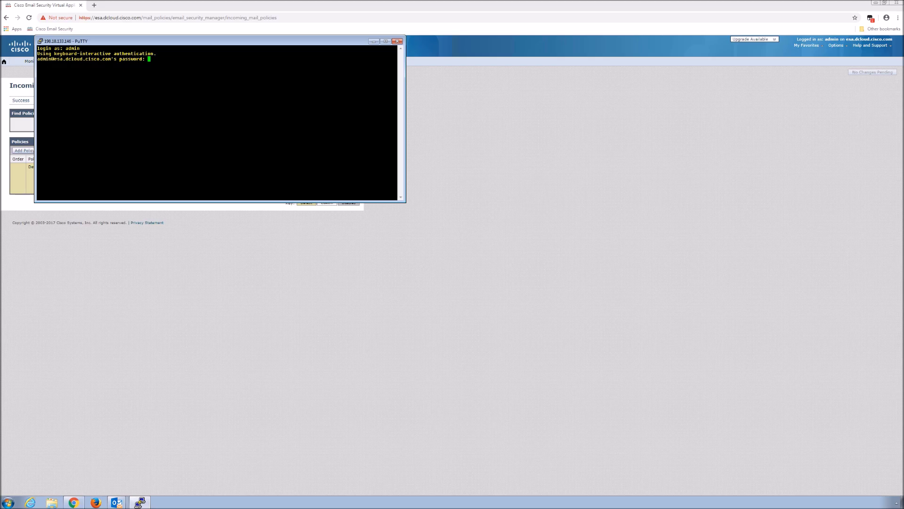
key(Return)
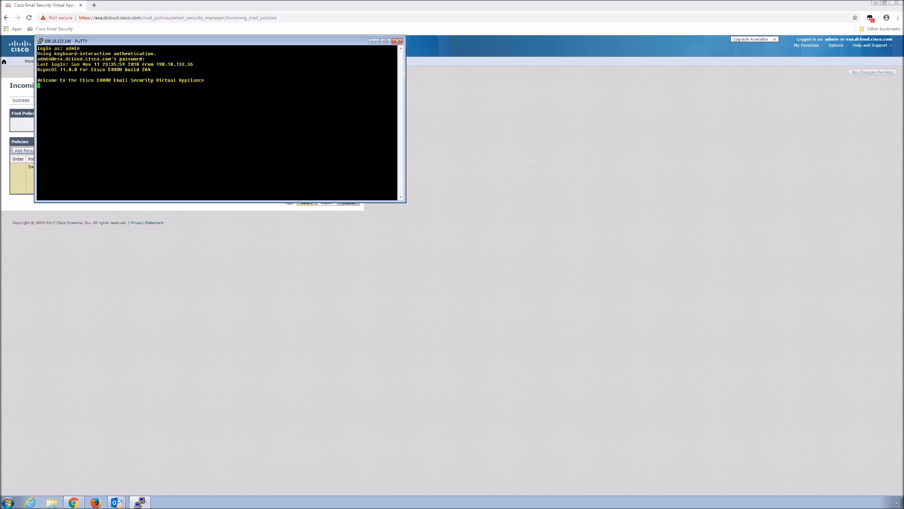
- Stream the live mail logs with tail mail_logs, leaving PuTTY in the background
text(ta)
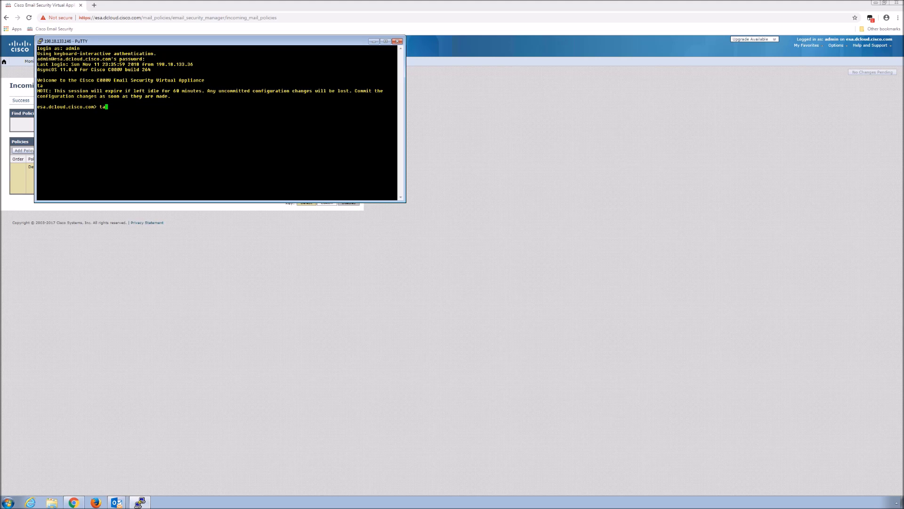
text(il mail_logs)
key(Return)
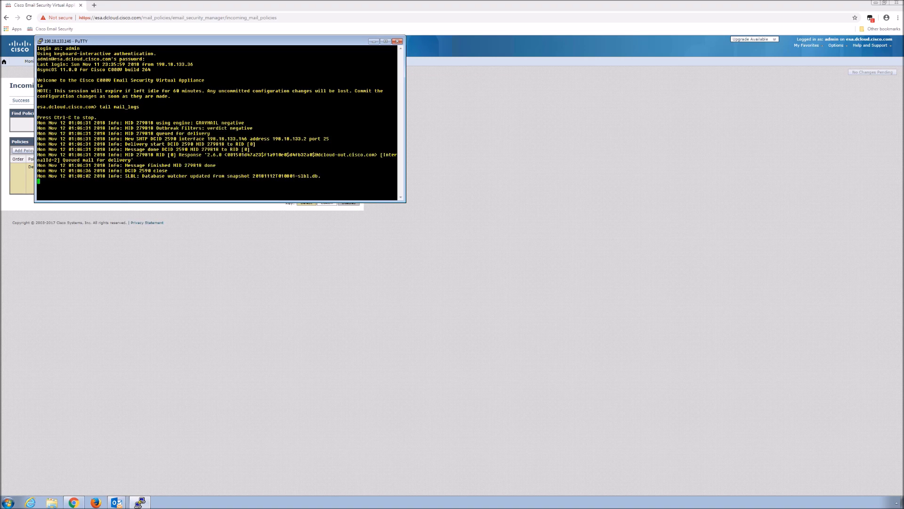
key(alt+Tab)
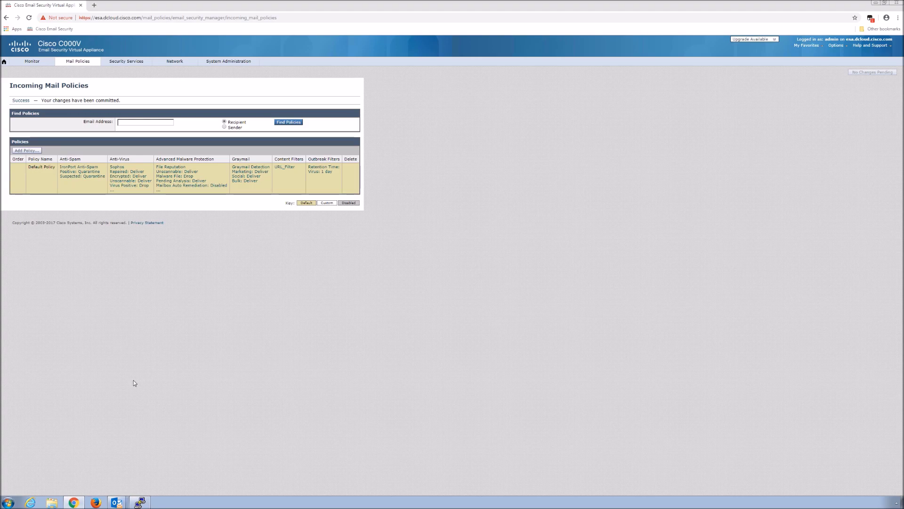
key(super+5)
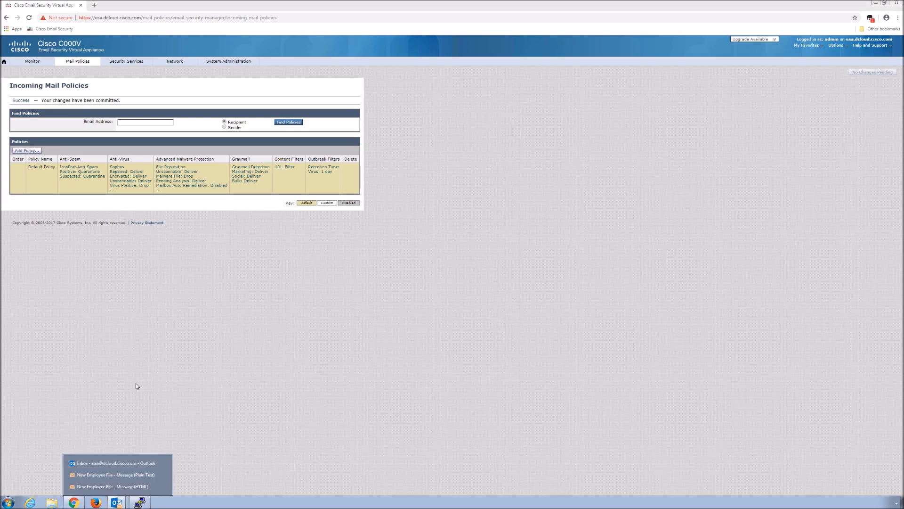
- Copy the test message's body and start a blank new email from the other account
click(116, 464)
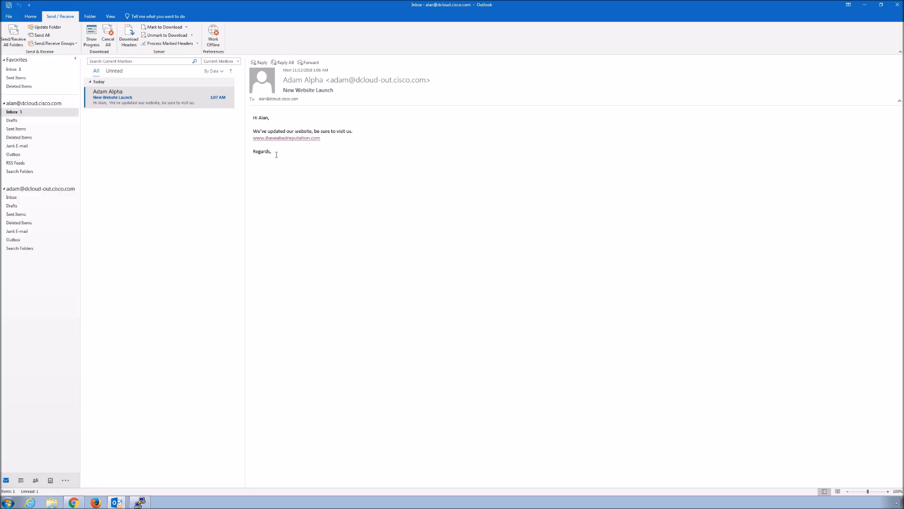
double_click(262, 151)
key(ctrl+a)
key(ctrl+c)
click(12, 189)
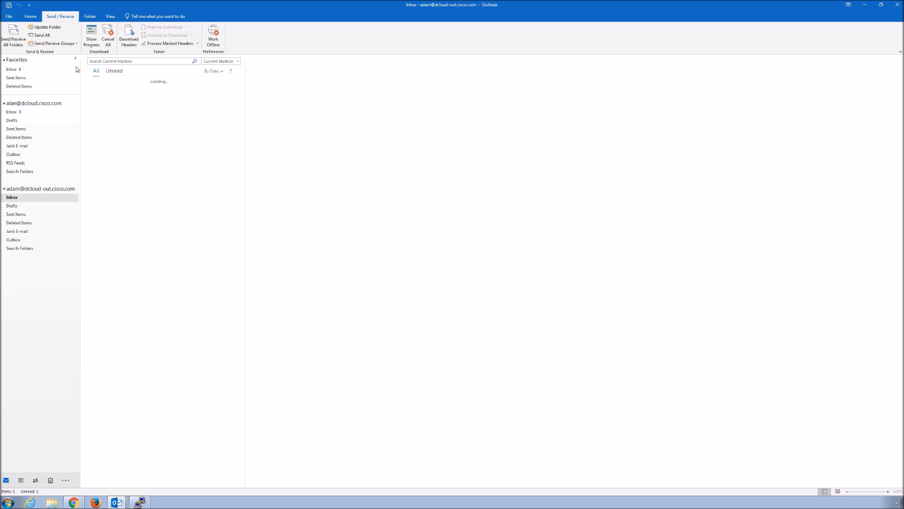
click(31, 18)
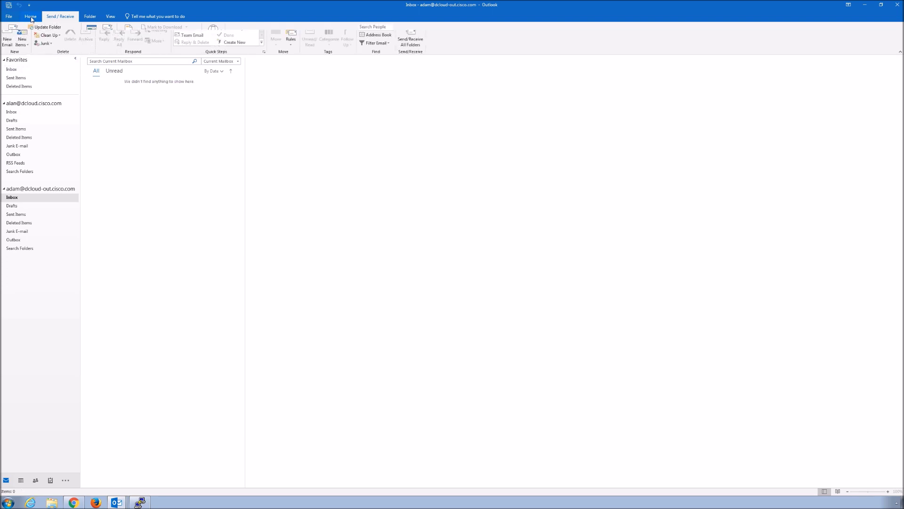
click(7, 40)
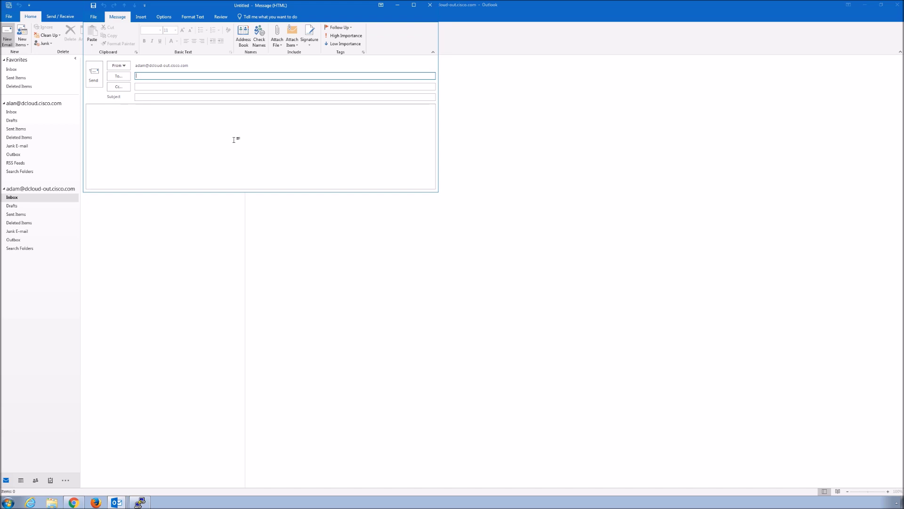
text(alan)
key(Return)
text(New Website)
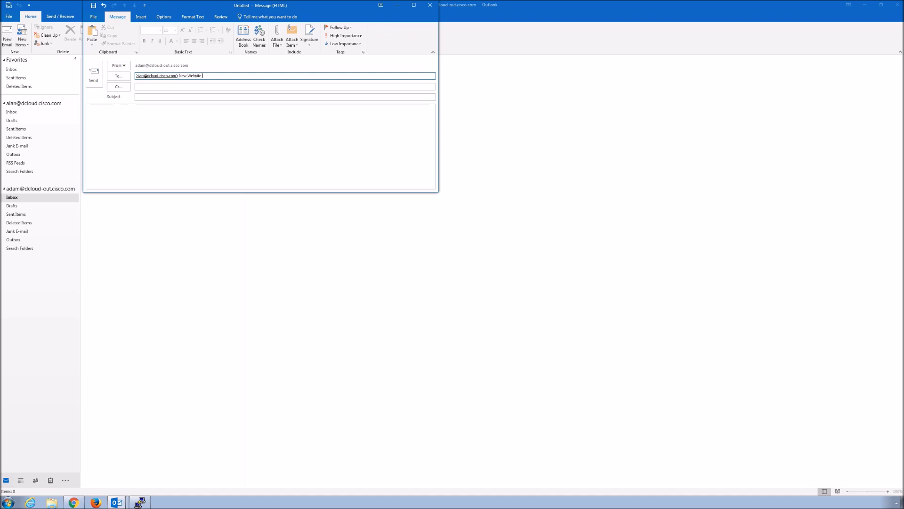
key(BackSpace)
key(BackSpace)
key(BackSpace)
key(BackSpace)
key(BackSpace)
key(BackSpace)
key(Tab)
key(Tab)
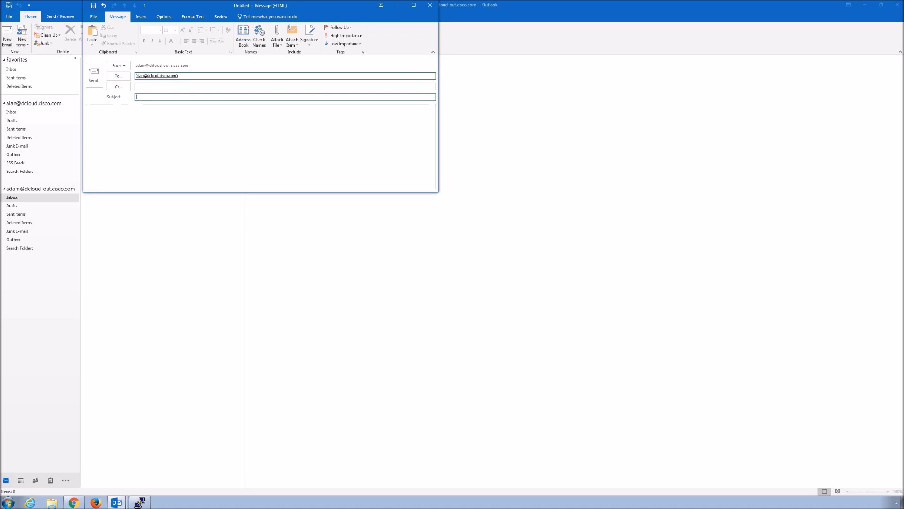
text(New Website Launch)
click(175, 112)
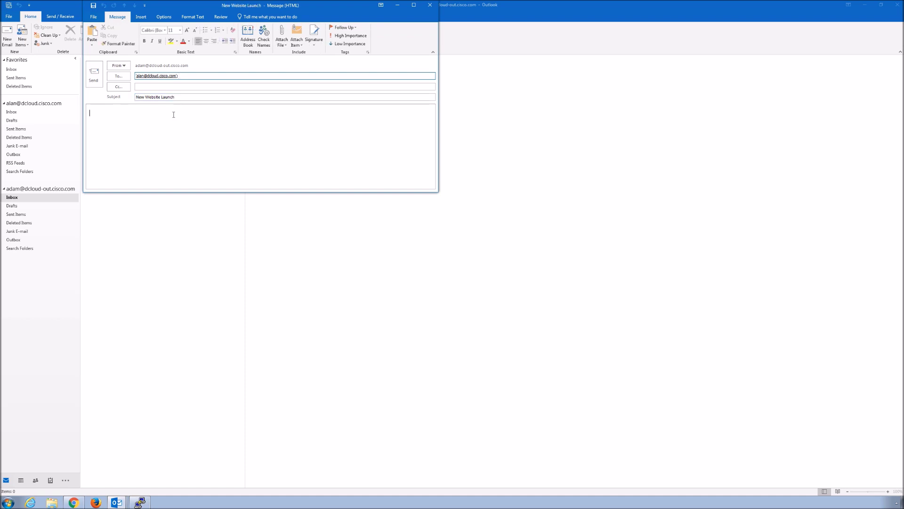
key(ctrl+v)
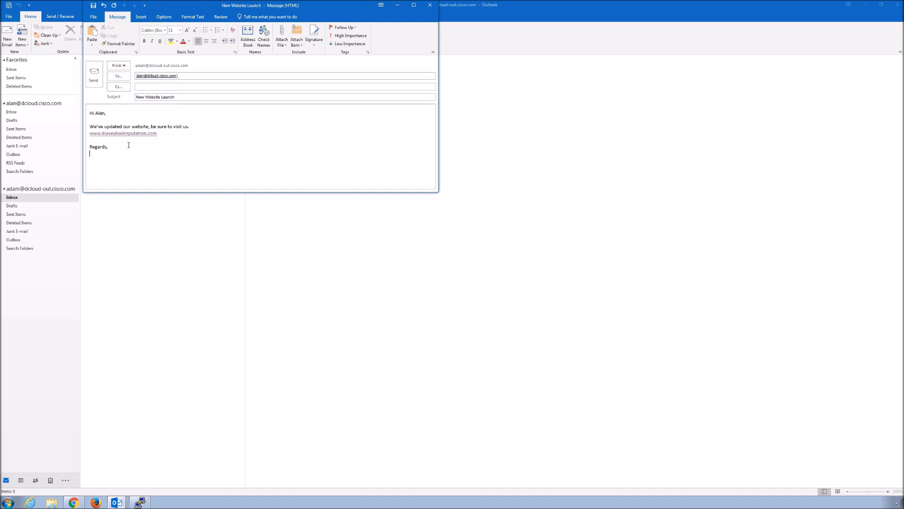
click(95, 77)
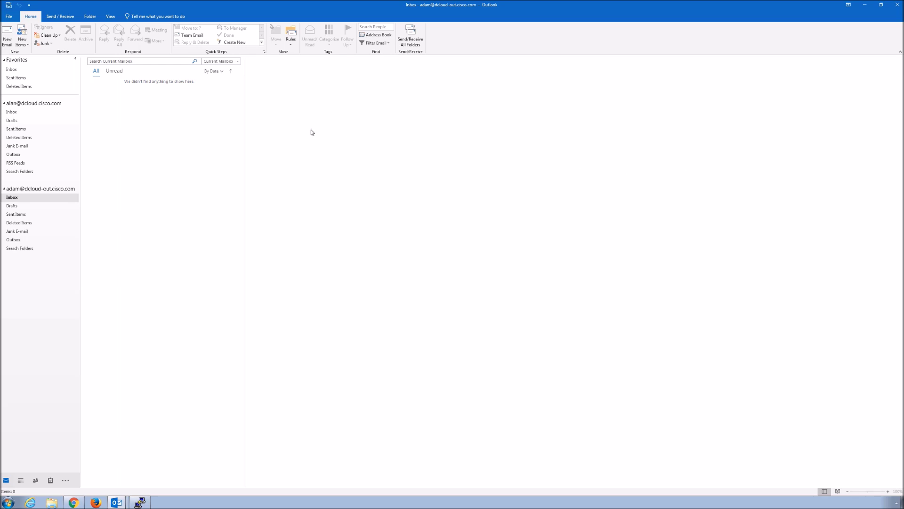
- Run Send/Receive All Folders on the recipient's Inbox, then return to the PuTTY mail log
click(14, 113)
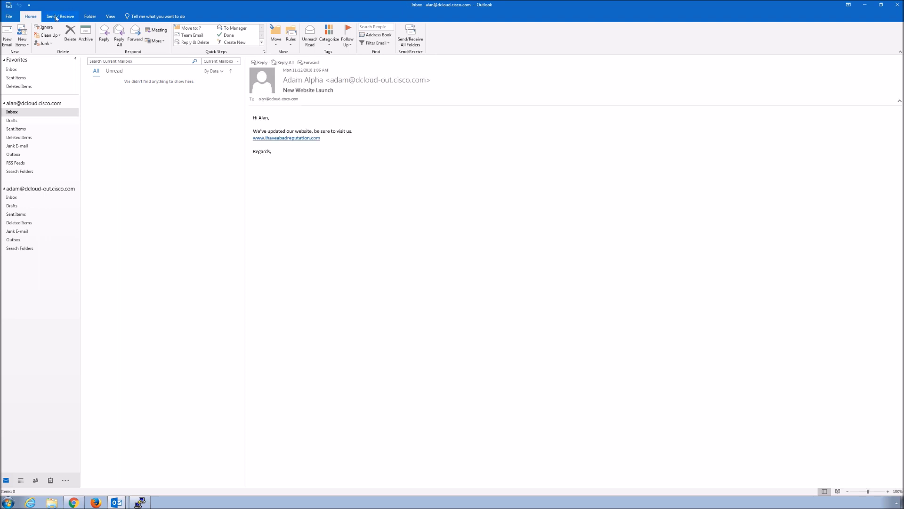
click(62, 19)
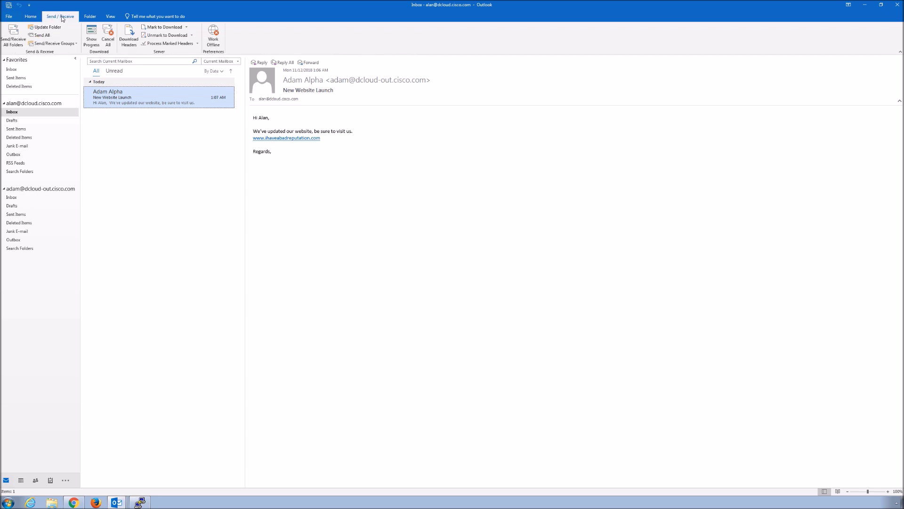
click(13, 38)
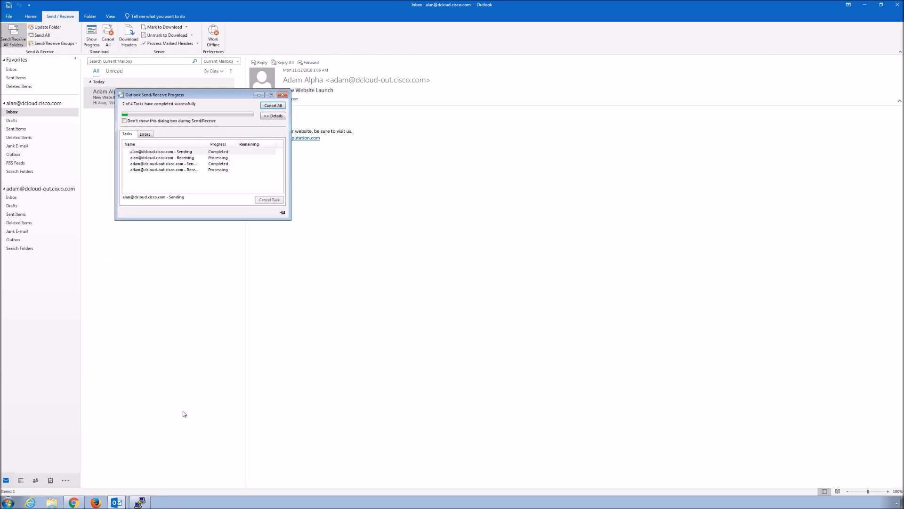
key(alt+Tab)
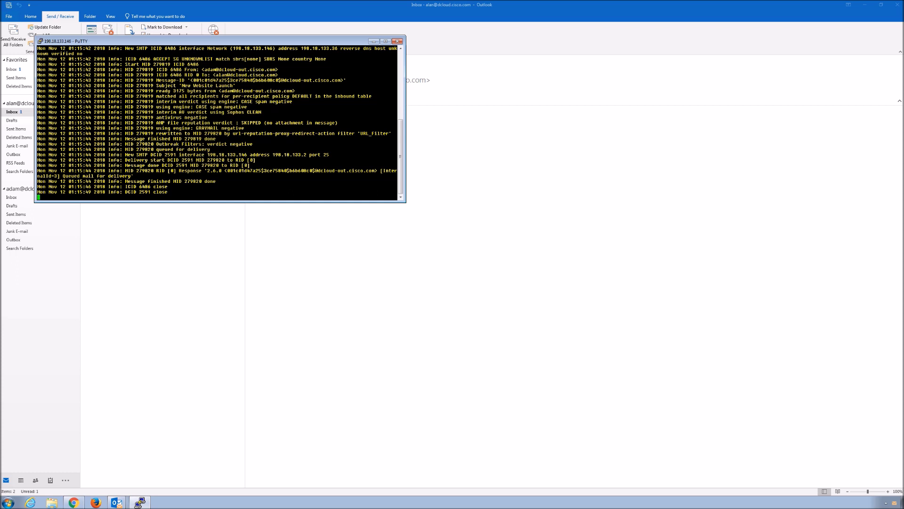
- Highlight the log line showing the URL_Filter proxy-redirect rewrite, then minimise PuTTY
drag(394, 133, 338, 122)
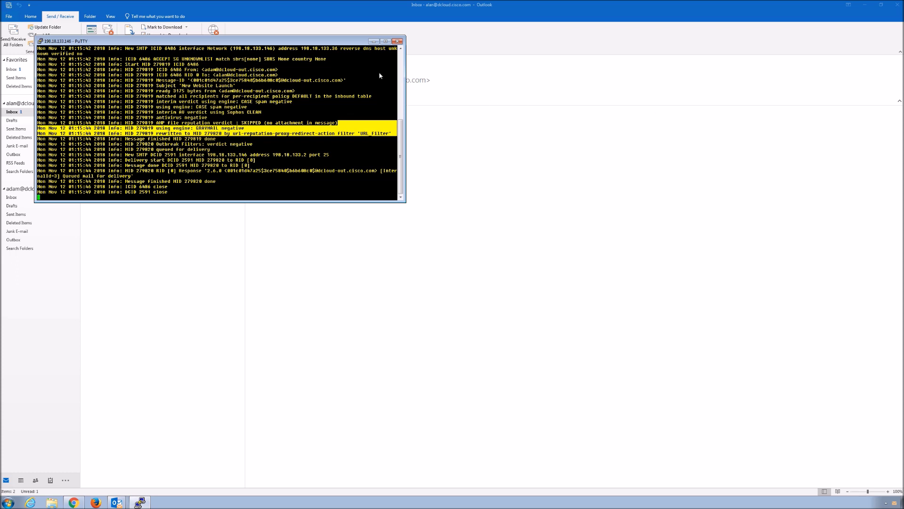
click(374, 41)
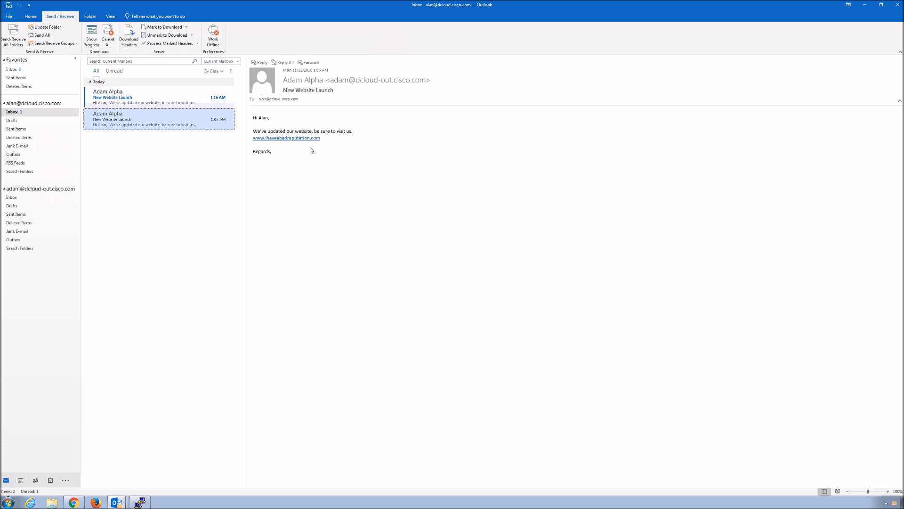
- Open the newest test message's secure-web.cisco.com link, view the Malware Detected page, then close Firefox
click(119, 100)
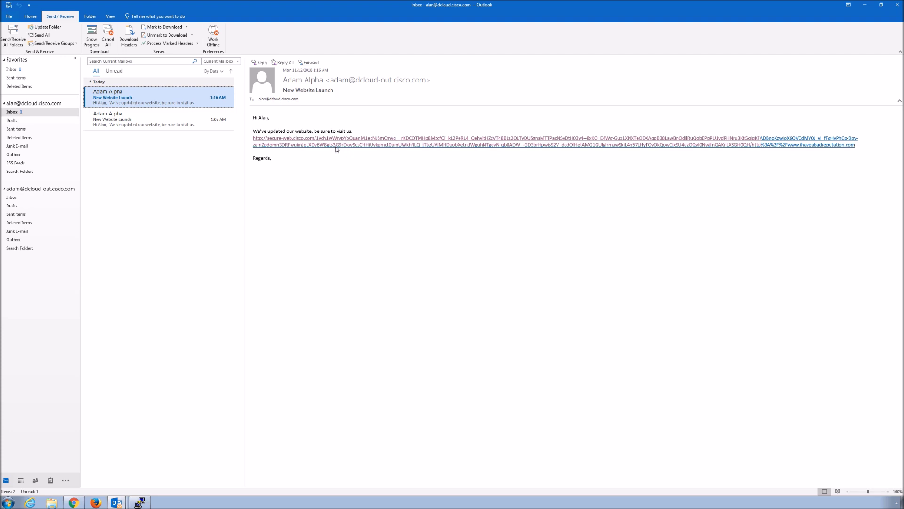
click(337, 150)
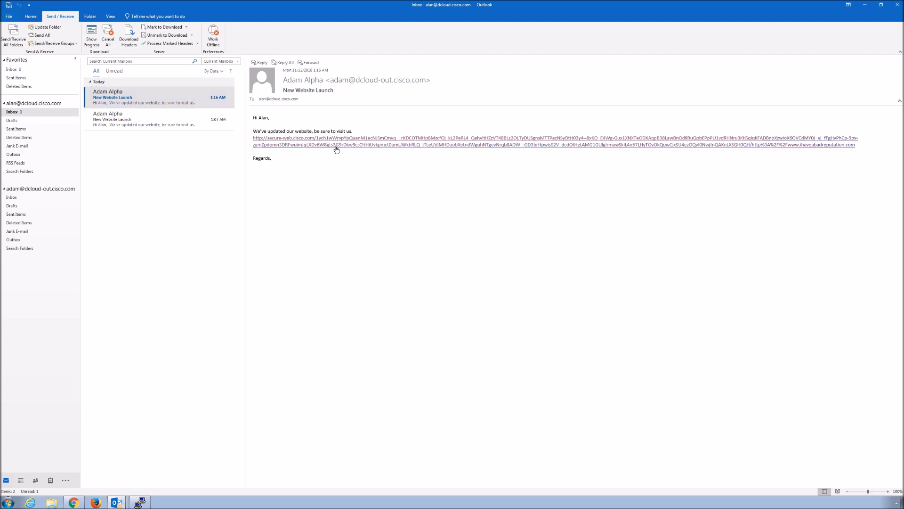
click(337, 148)
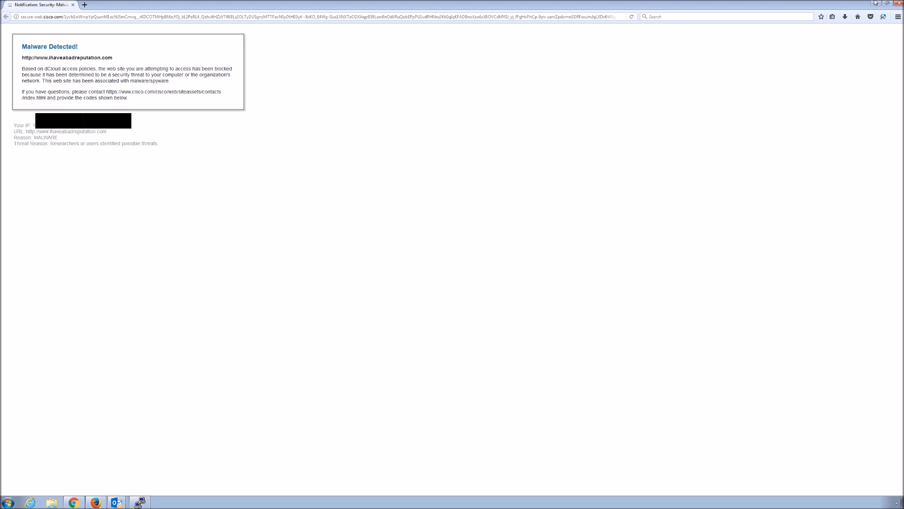
click(899, 5)
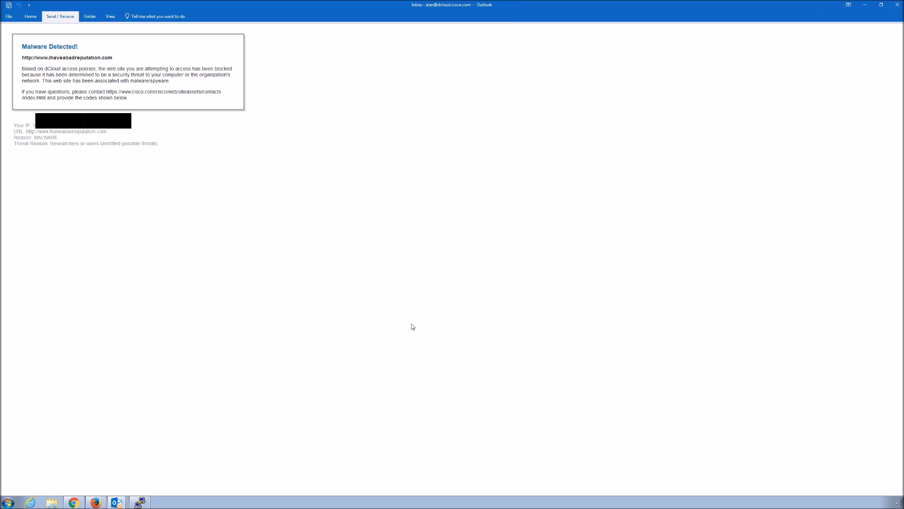
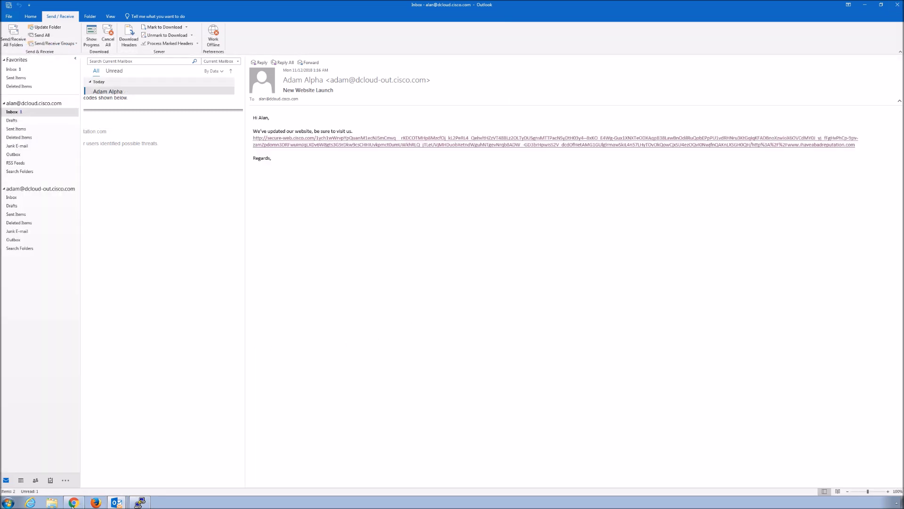
- Return to the ESA web console in Chrome and open the Monitor > My Dashboard report
click(73, 502)
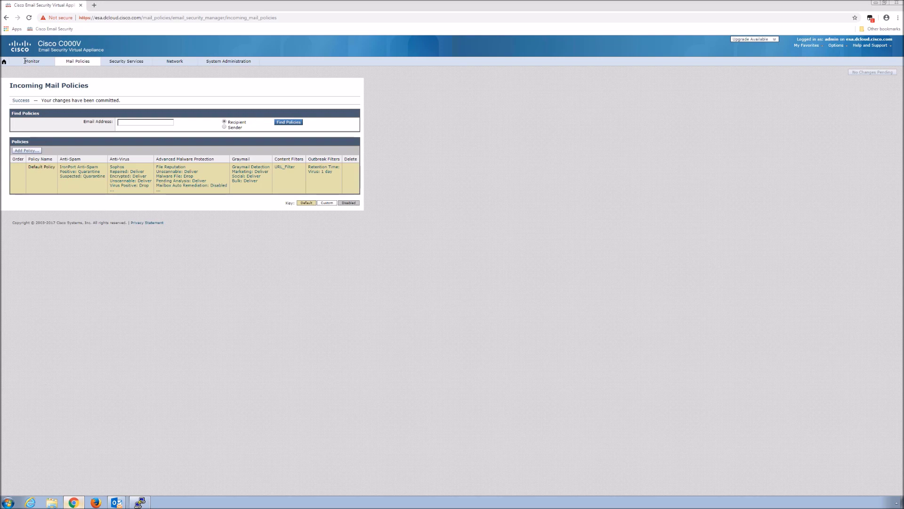
mouse_move(25, 61)
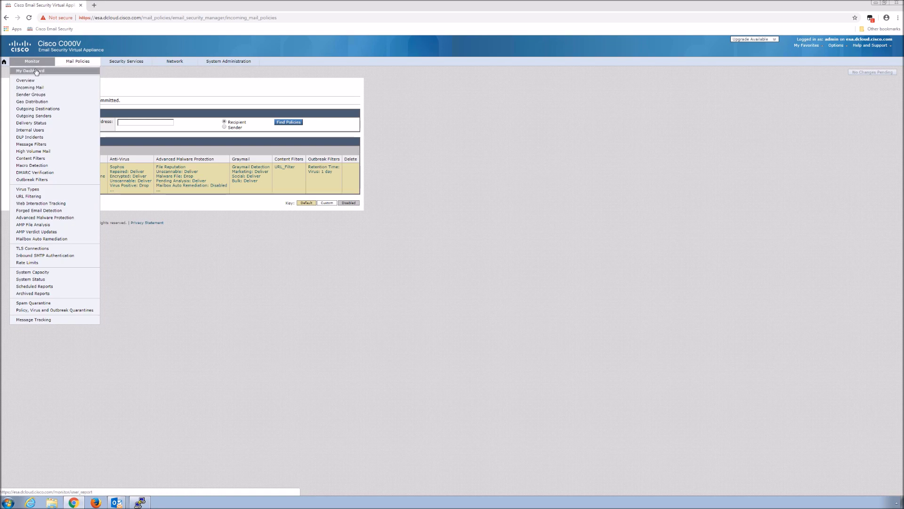
click(37, 71)
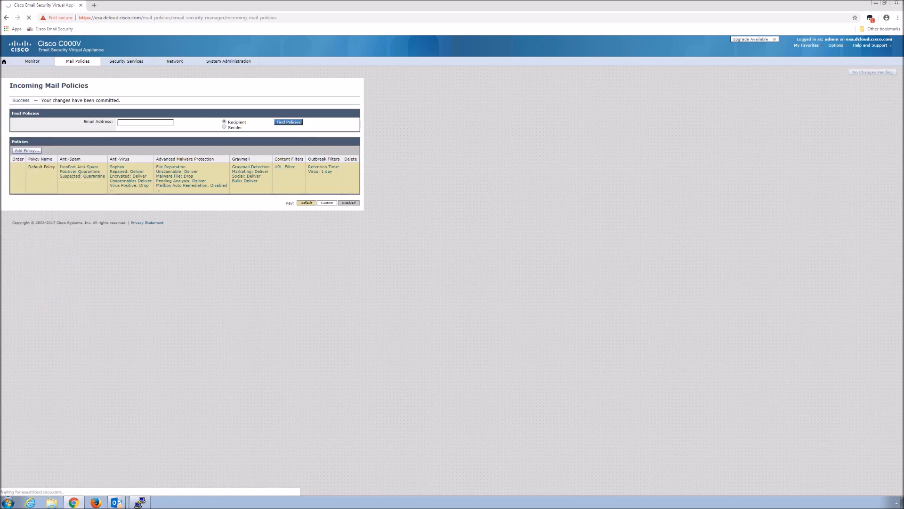